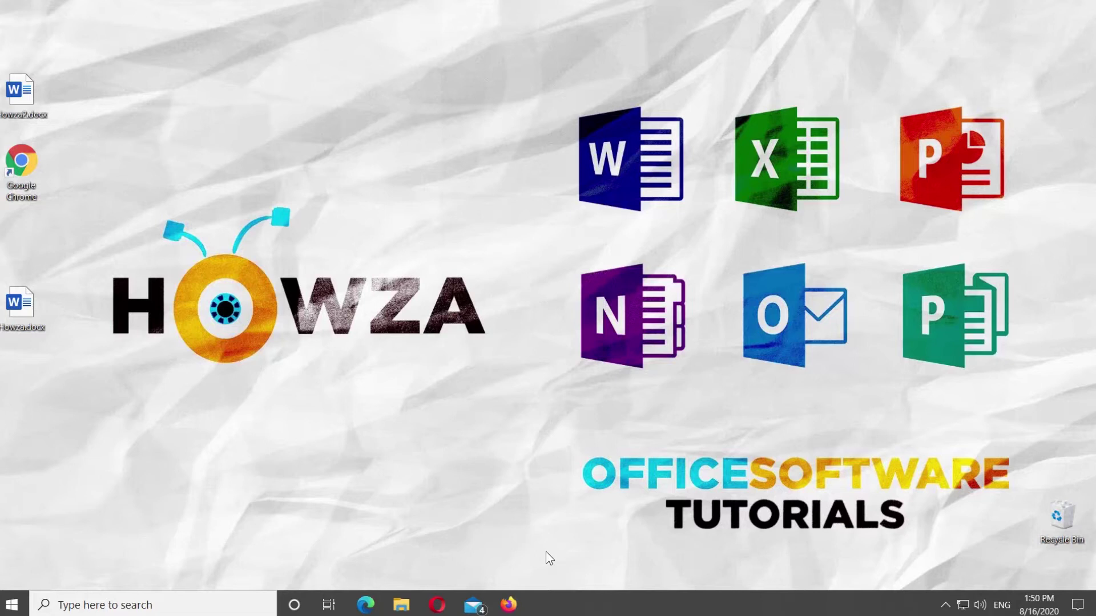
- Open Howza.docx and bring up the full symbol picker from Insert > Symbol
double_click(32, 298)
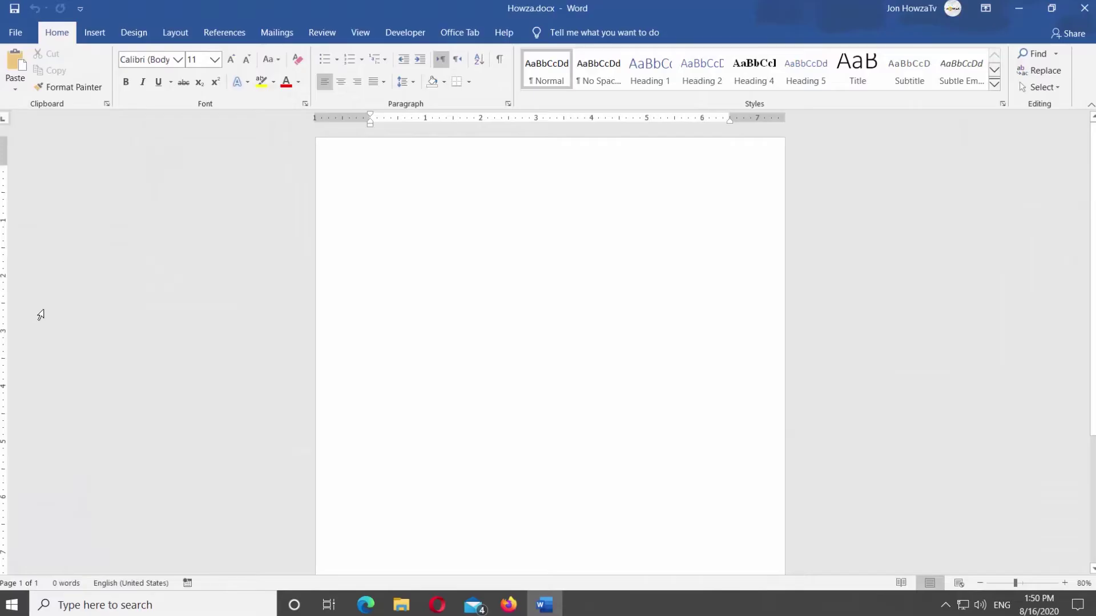
click(100, 32)
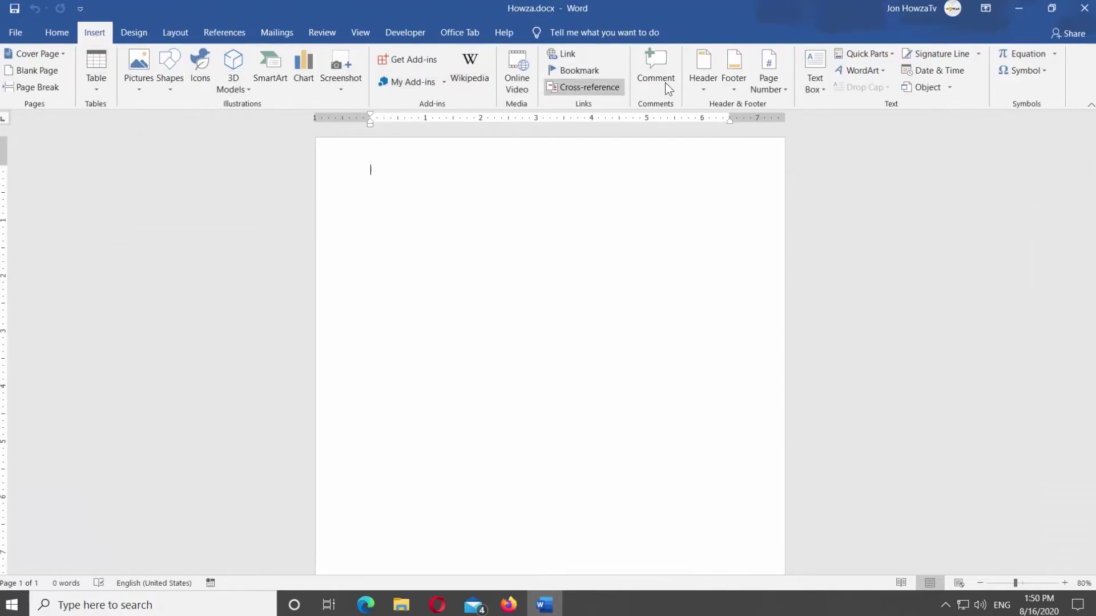
click(1026, 72)
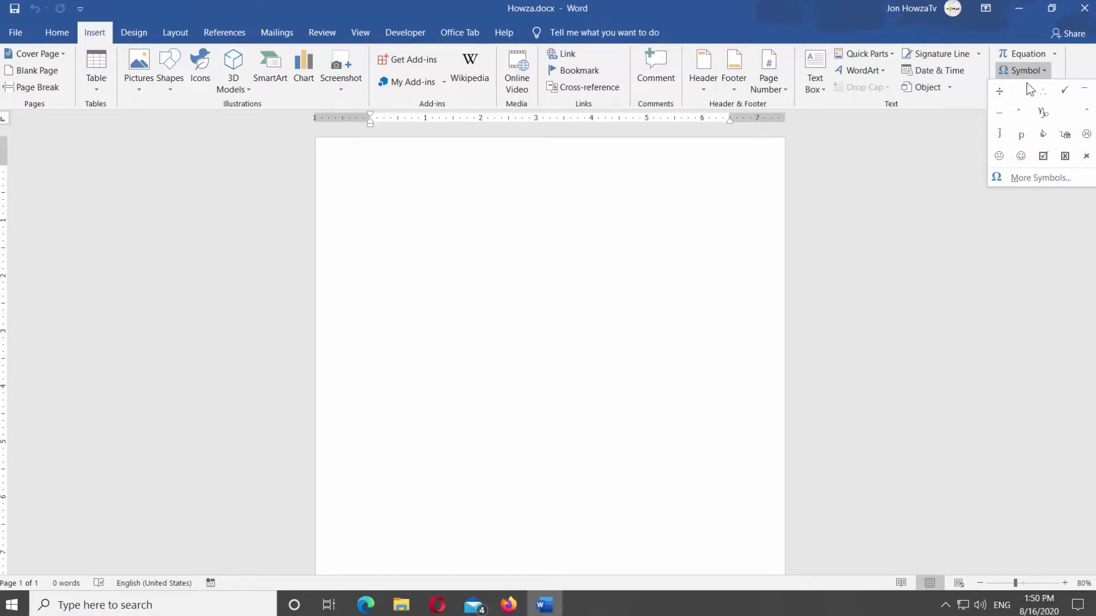
click(1015, 178)
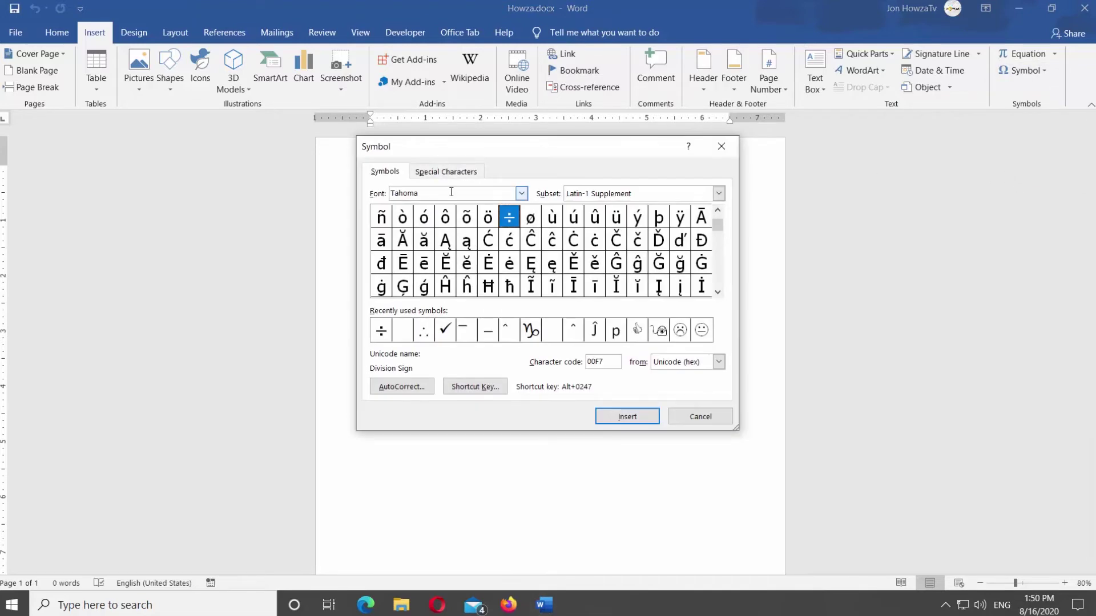
- Insert the scissors symbol from the Wingdings font and select it on the page
click(451, 191)
key(BackSpace)
key(BackSpace)
key(BackSpace)
key(BackSpace)
key(BackSpace)
text(wingdings)
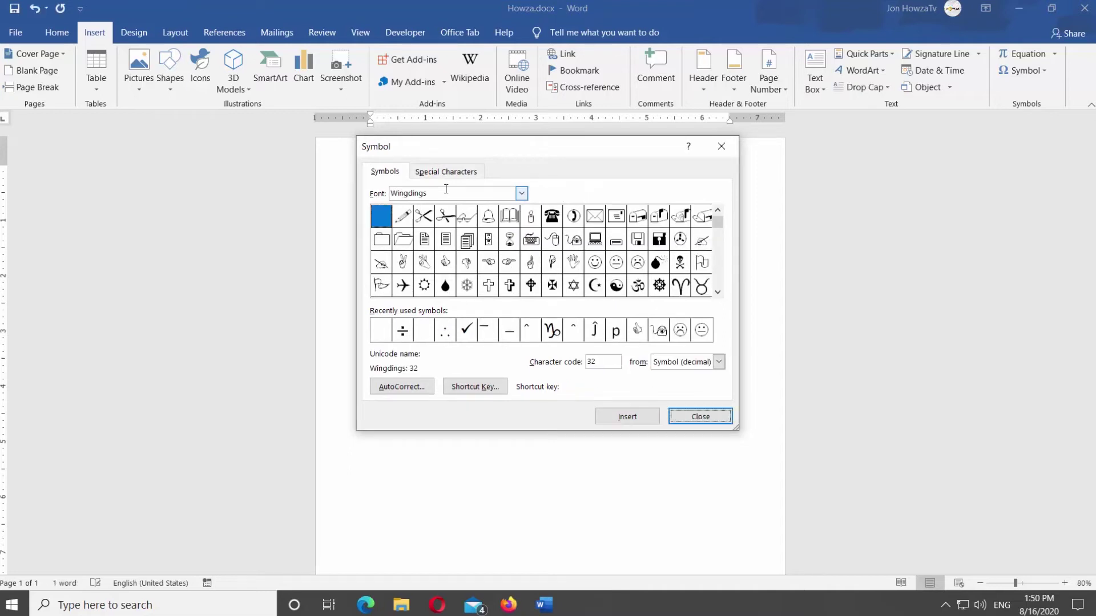
click(521, 194)
scroll(453, 248, down, 1)
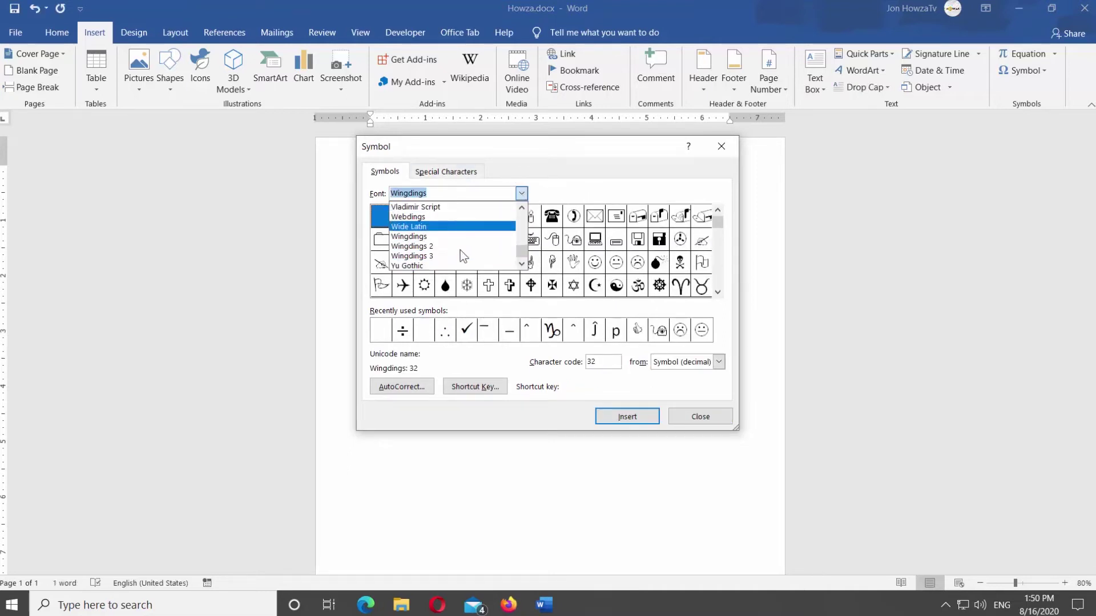
click(449, 240)
click(424, 216)
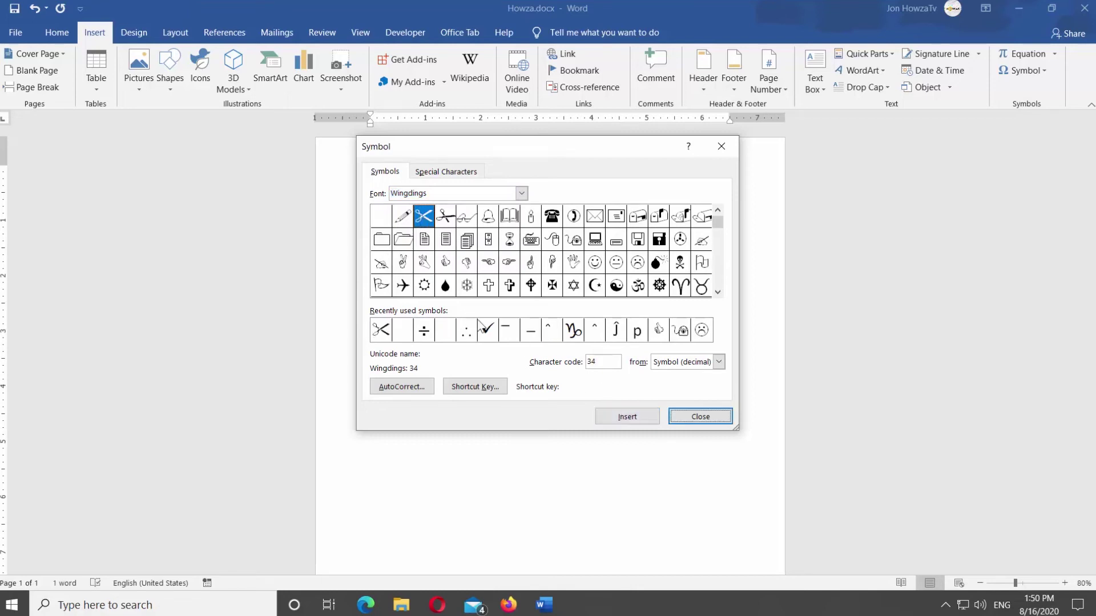
click(698, 418)
drag(394, 169, 368, 171)
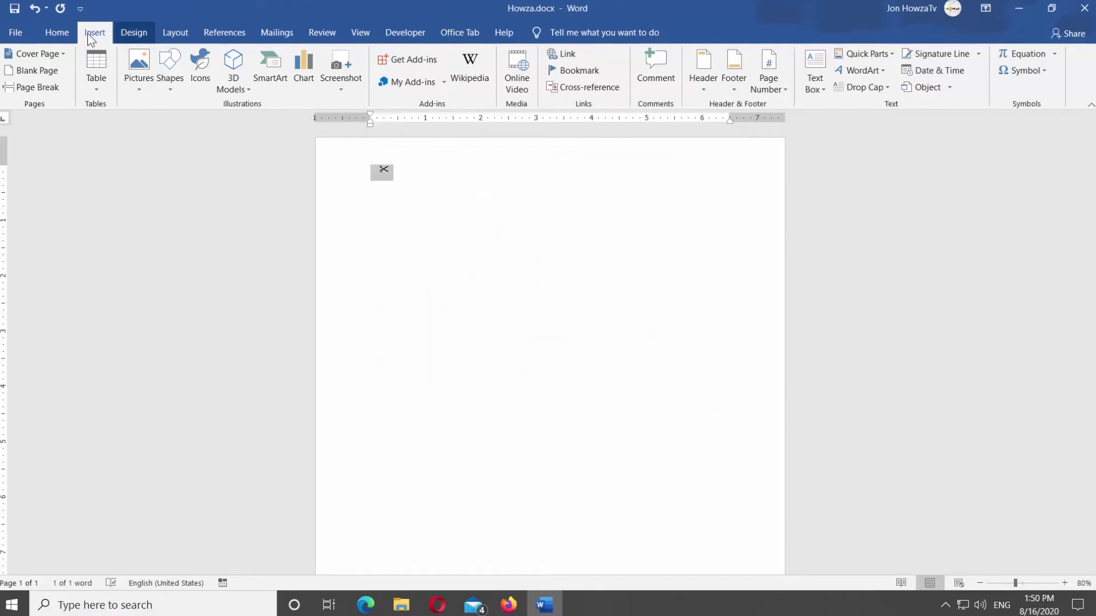
- Enlarge the scissors to 72 pt and delete the space before it
click(68, 32)
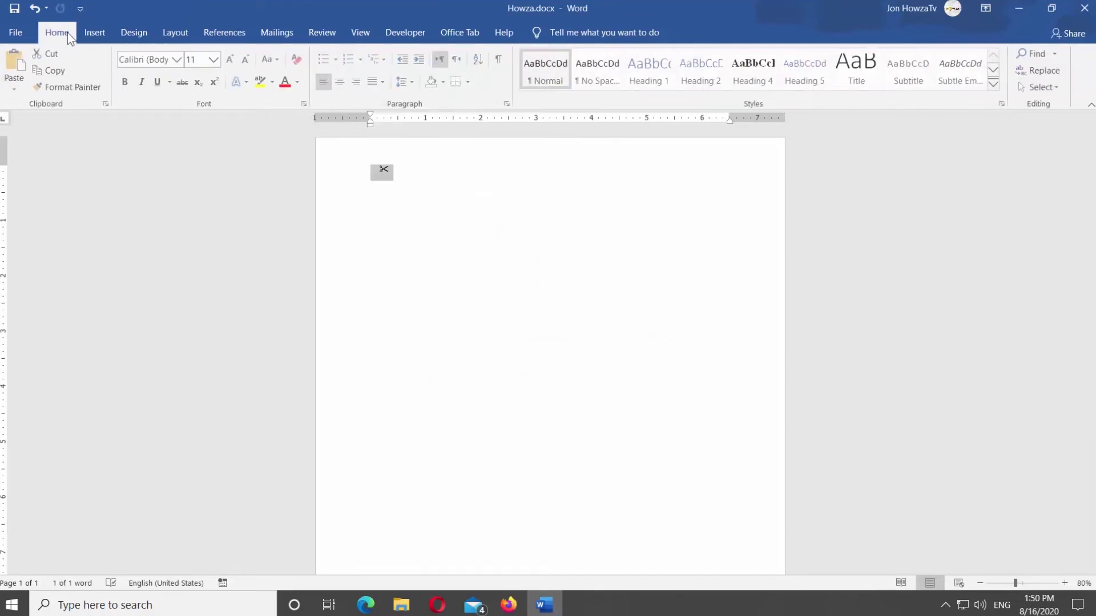
click(213, 59)
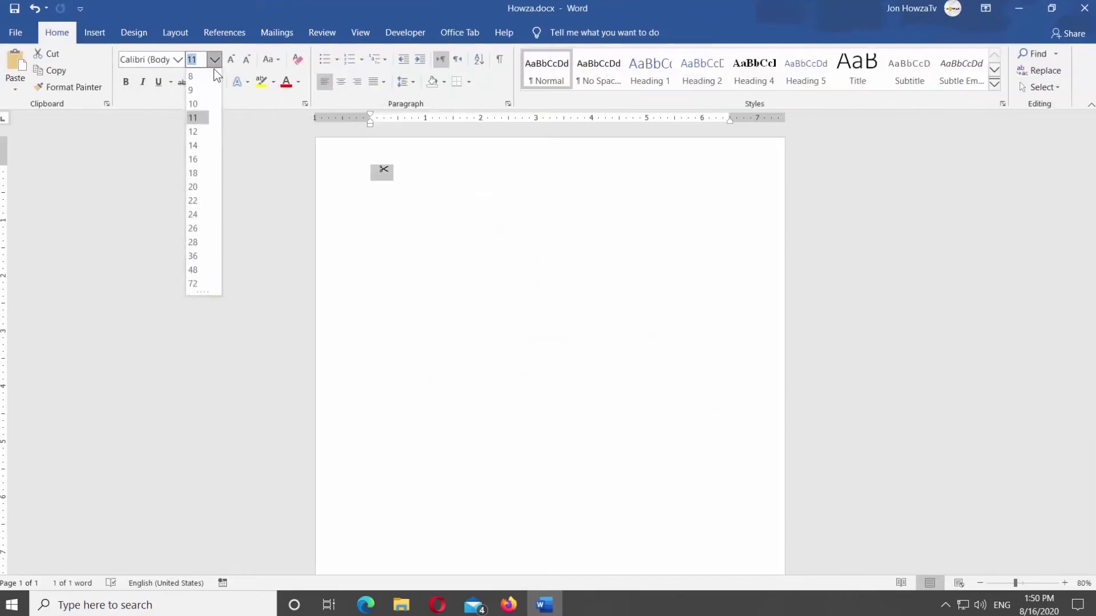
click(195, 283)
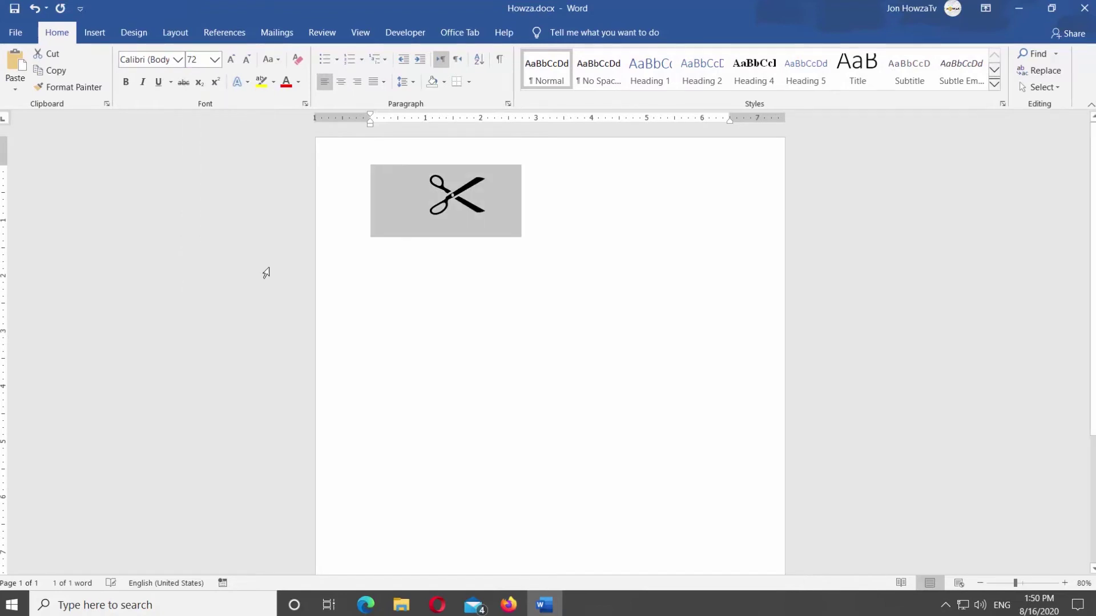
click(426, 194)
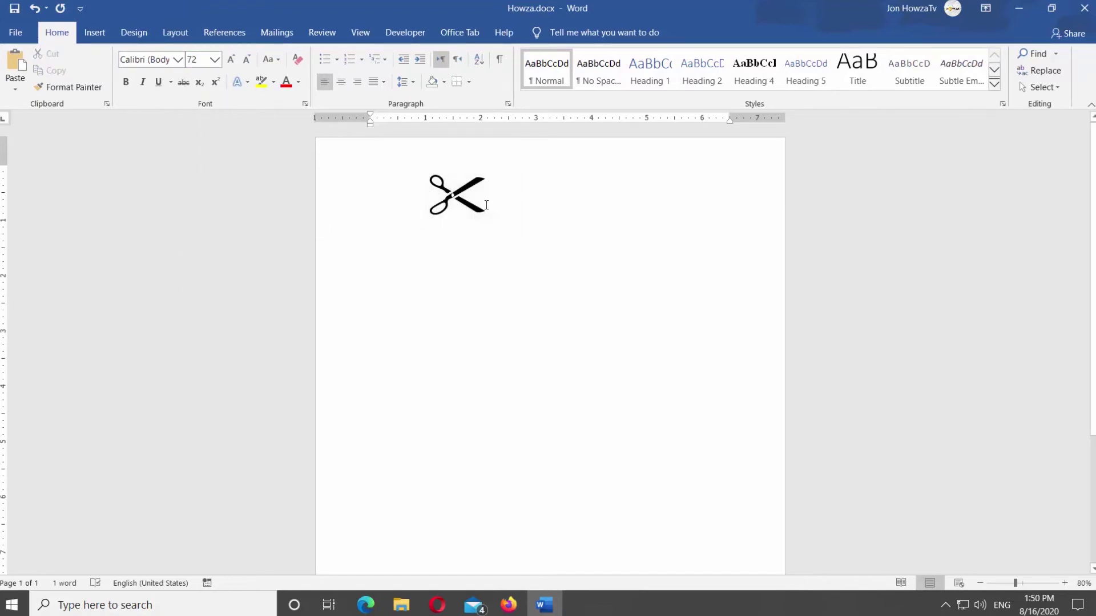
key(BackSpace)
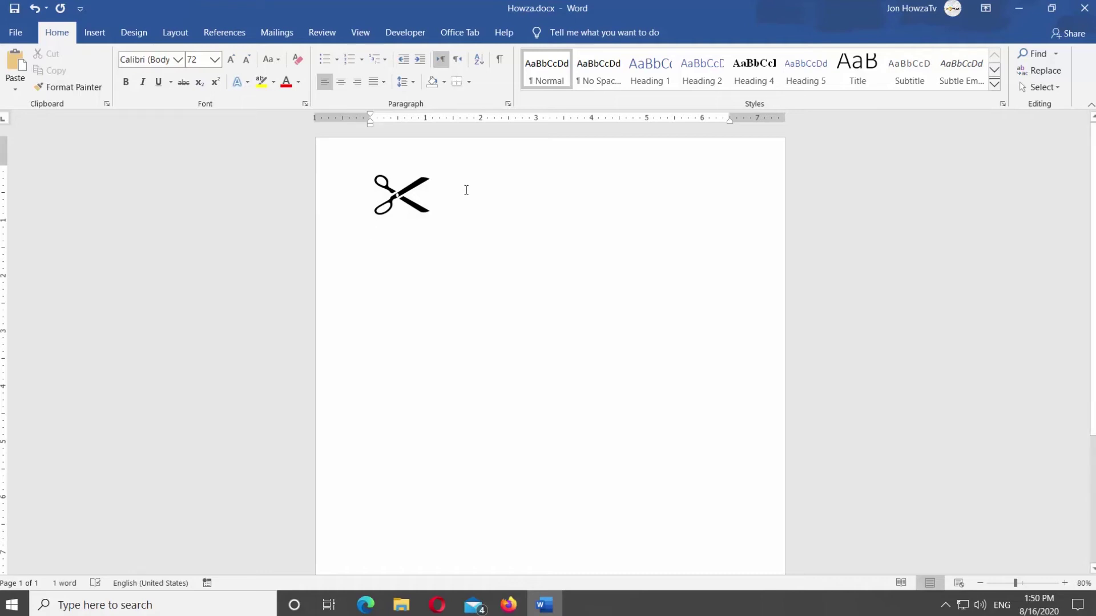
click(467, 190)
- Draw a straight line from just right of the scissors to the right margin
click(81, 34)
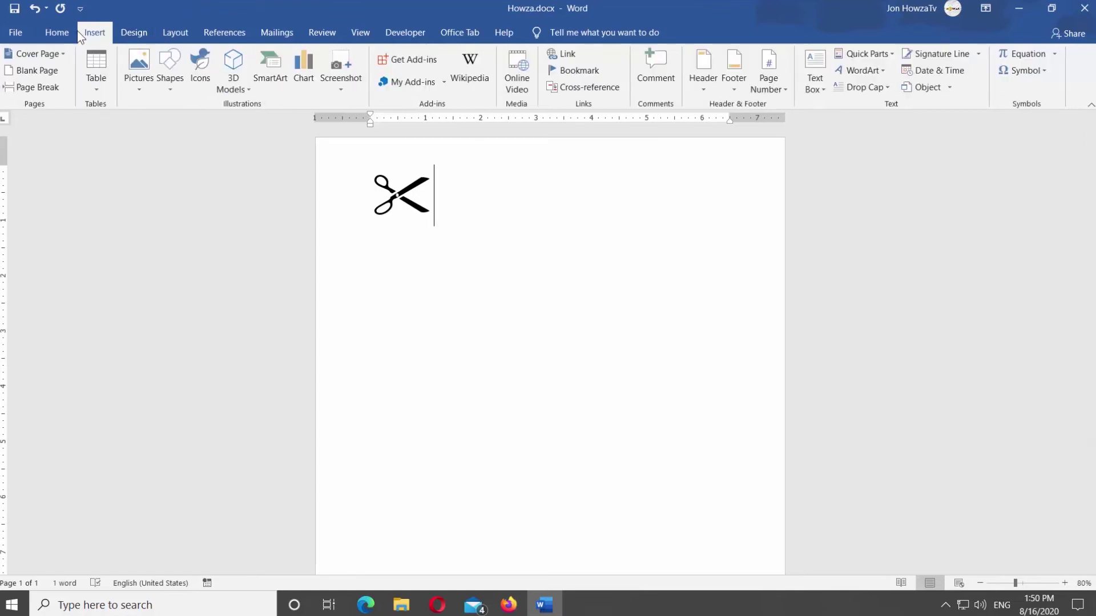
click(173, 84)
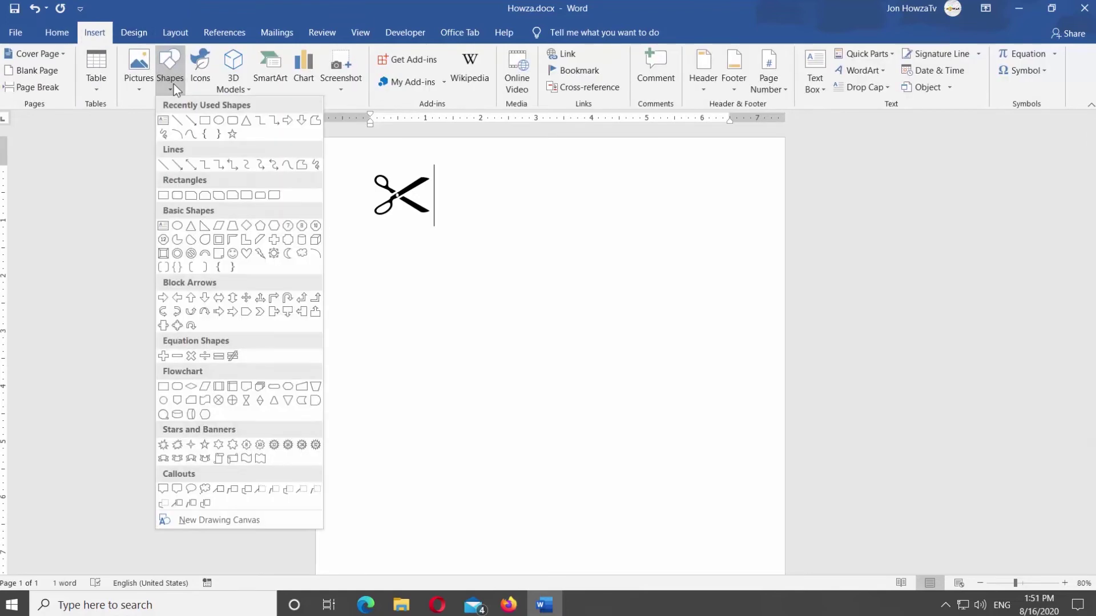
click(181, 121)
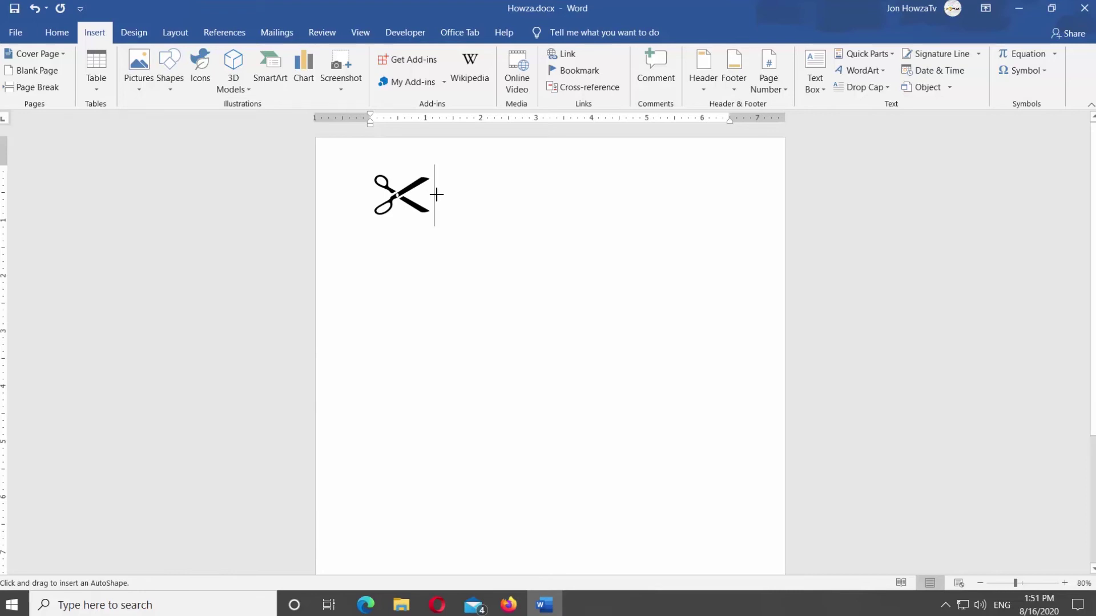
drag(437, 195, 768, 201)
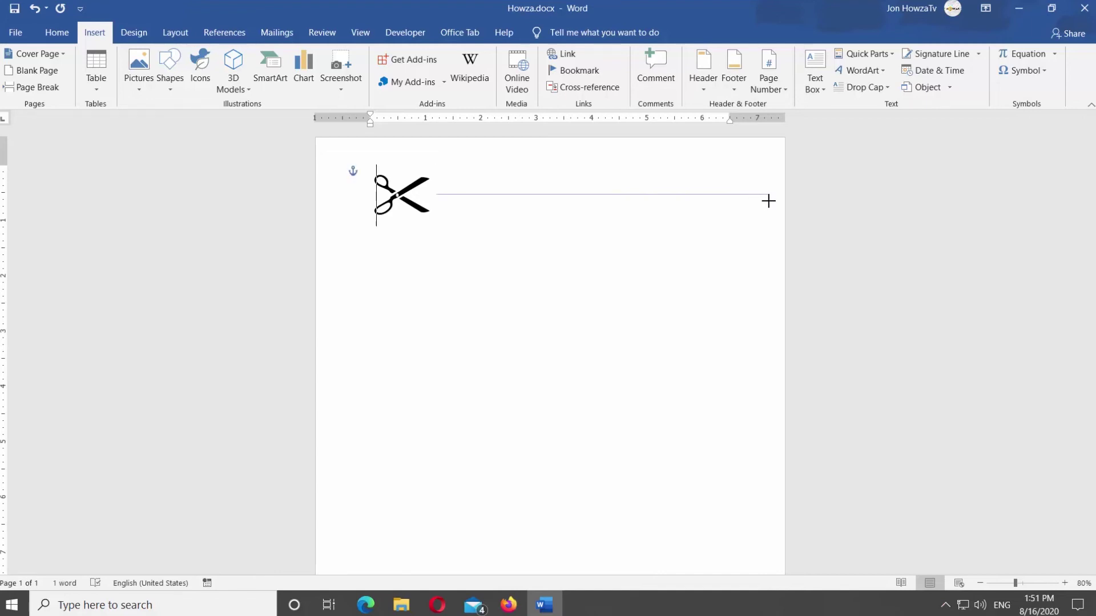
drag(768, 201, 768, 201)
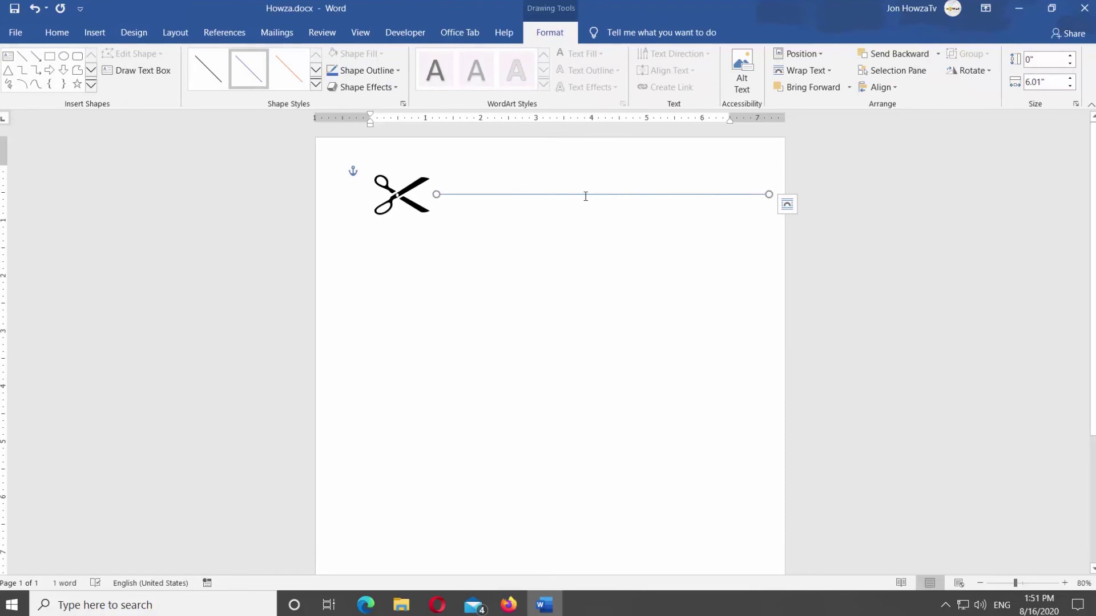
- Set the line's outline weight to 4½ pt
click(399, 73)
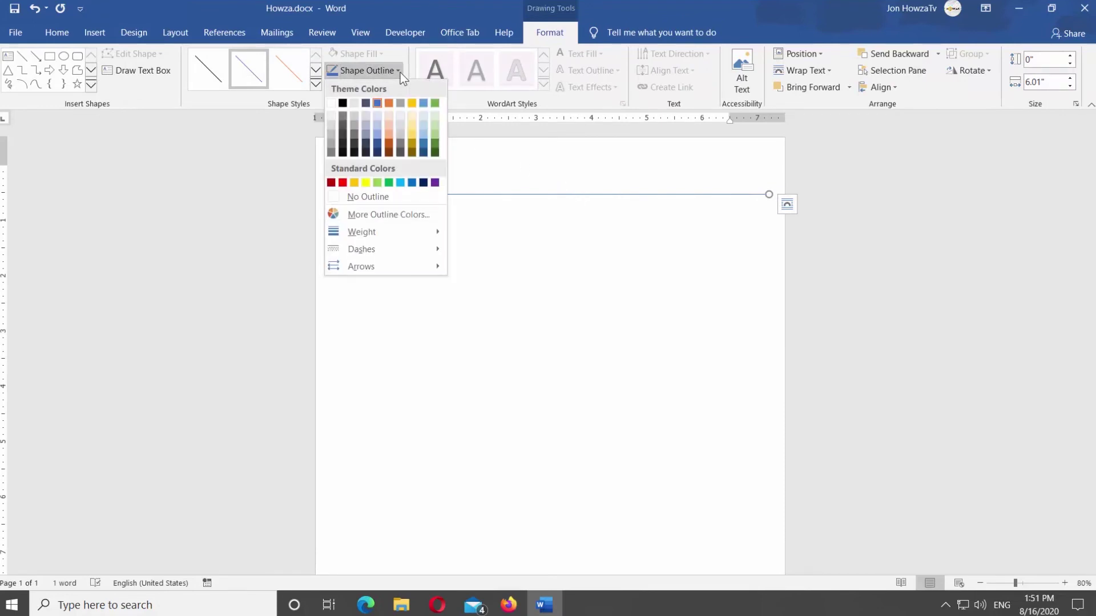
mouse_move(368, 233)
click(512, 339)
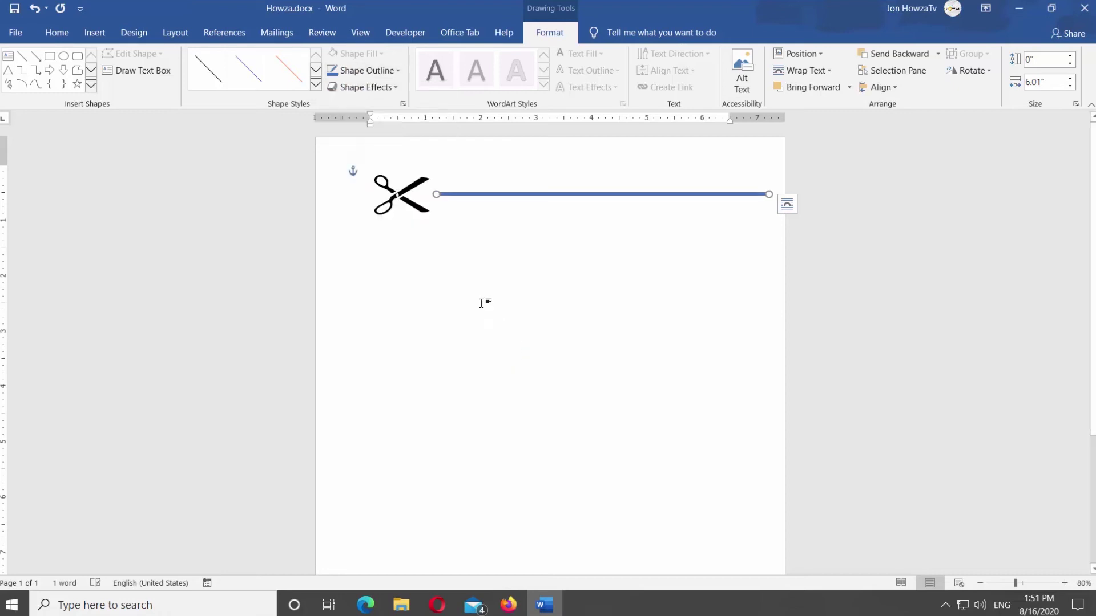
click(398, 72)
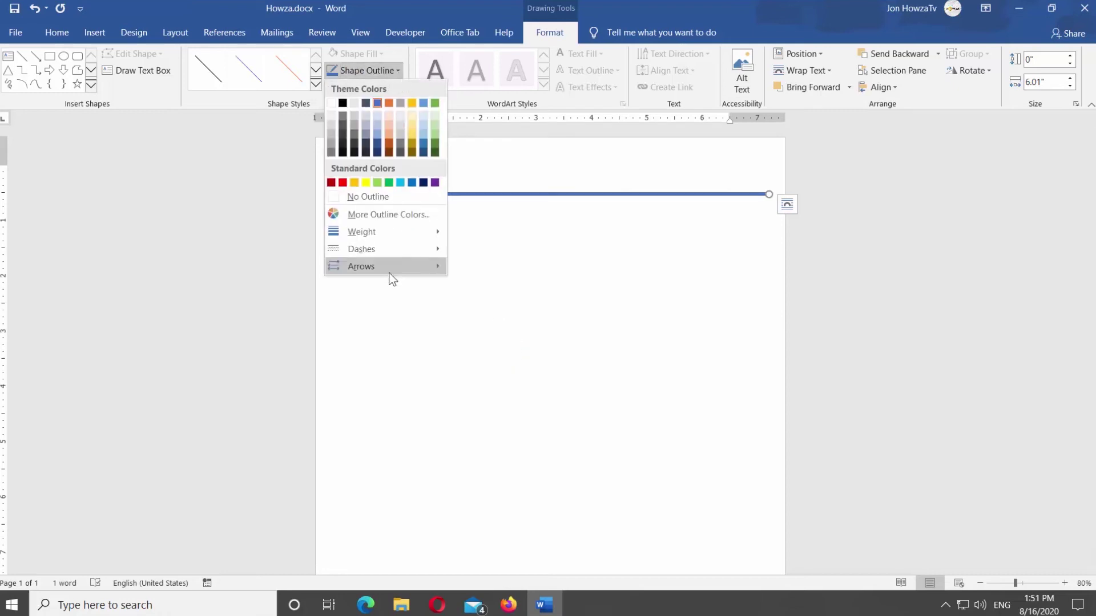
mouse_move(362, 249)
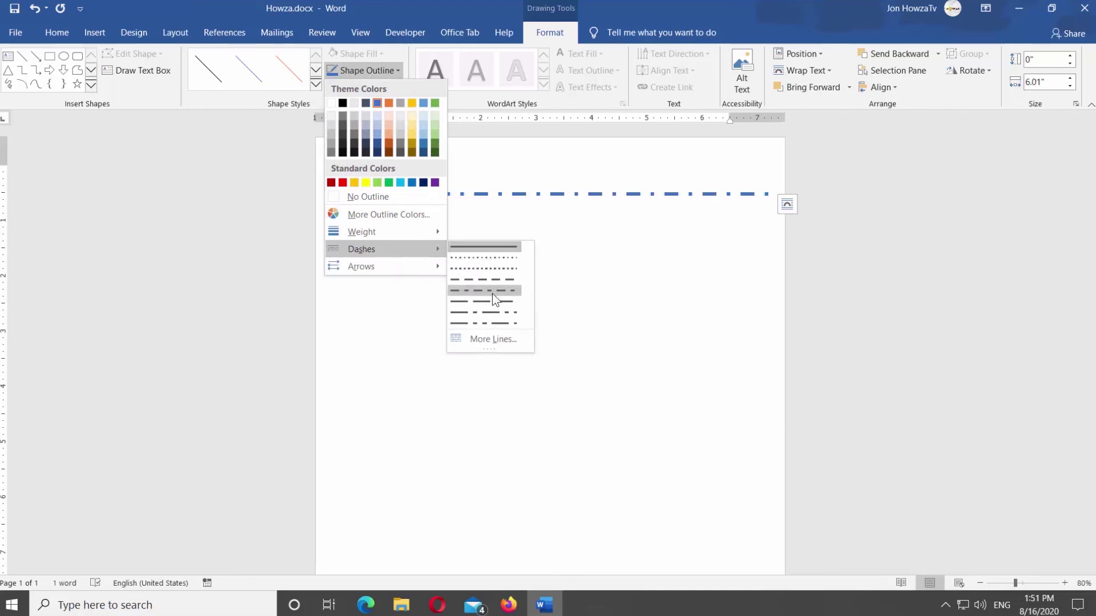
- Give the line a black Dash Dot outline, then deselect it
click(492, 294)
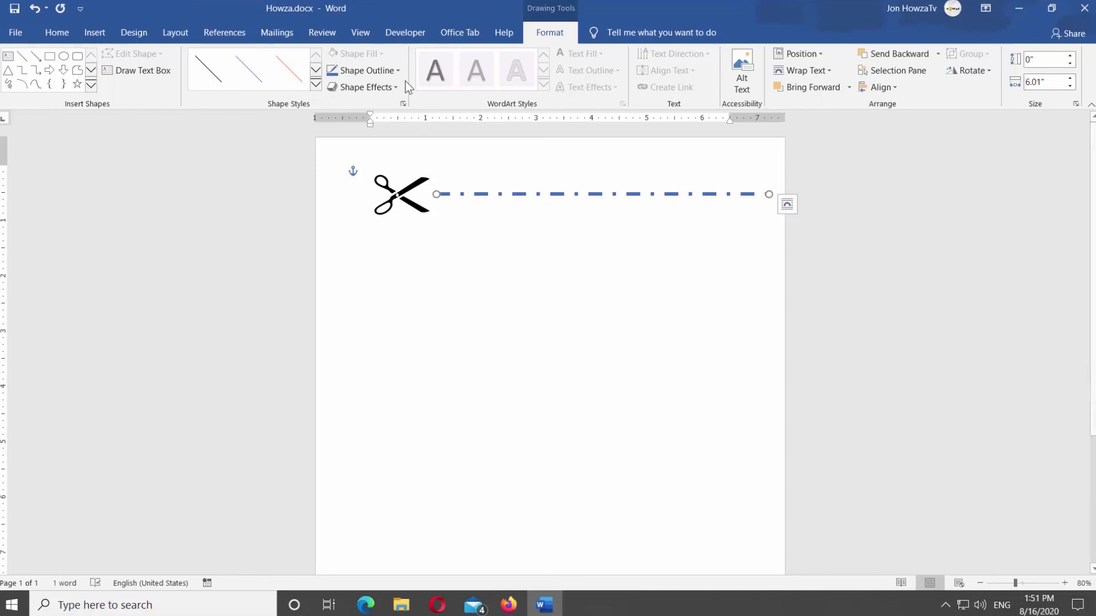
click(359, 70)
click(348, 105)
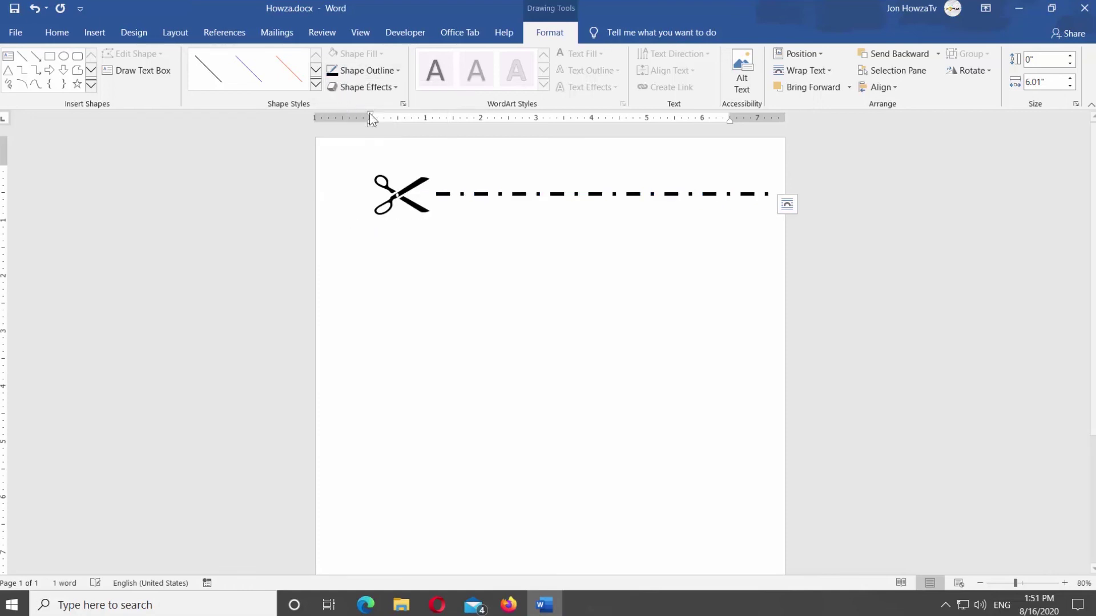
click(506, 217)
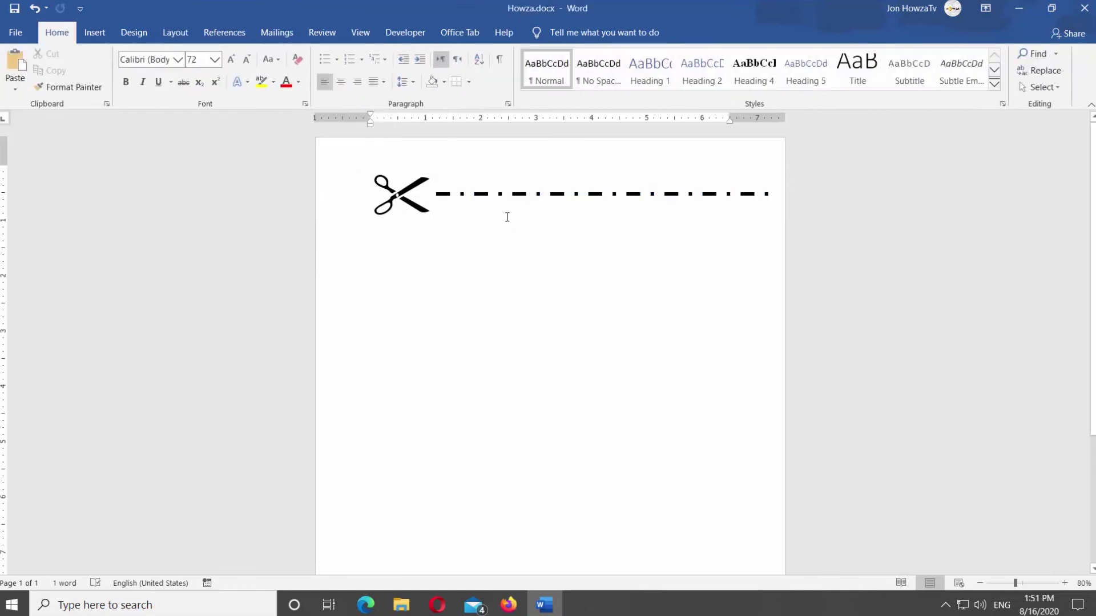